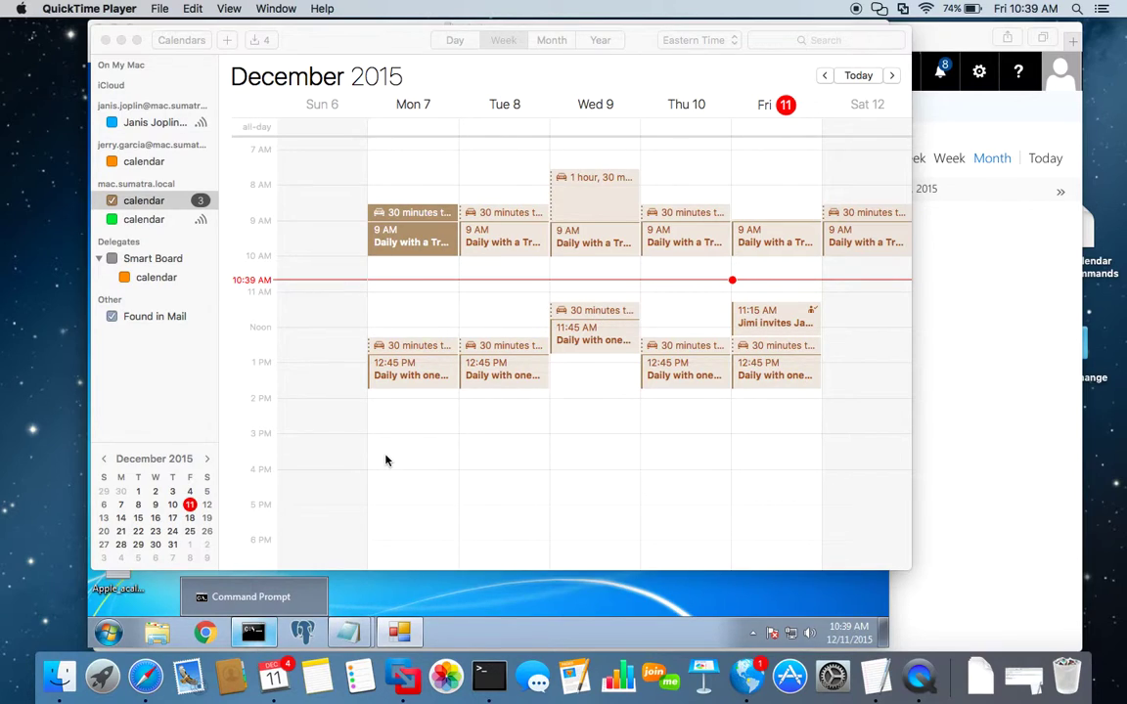
Switch to the Outlook calendar in Safari and look through the months from December 2015 to April 2016
click(149, 683)
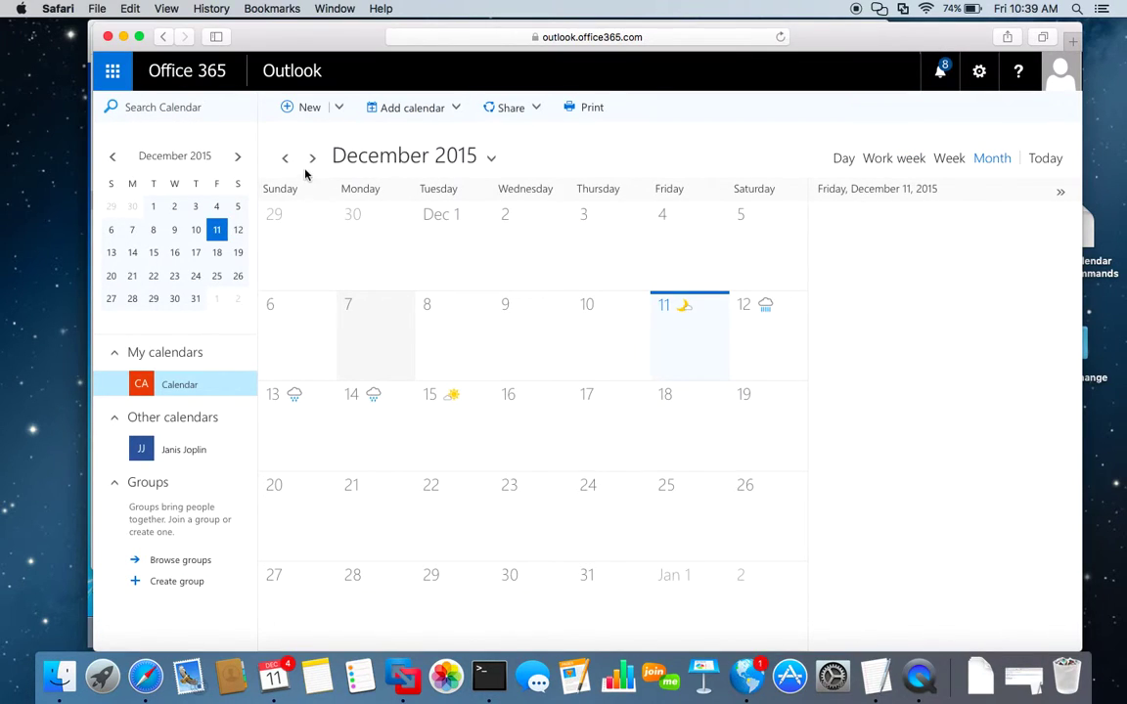
click(313, 158)
click(313, 158)
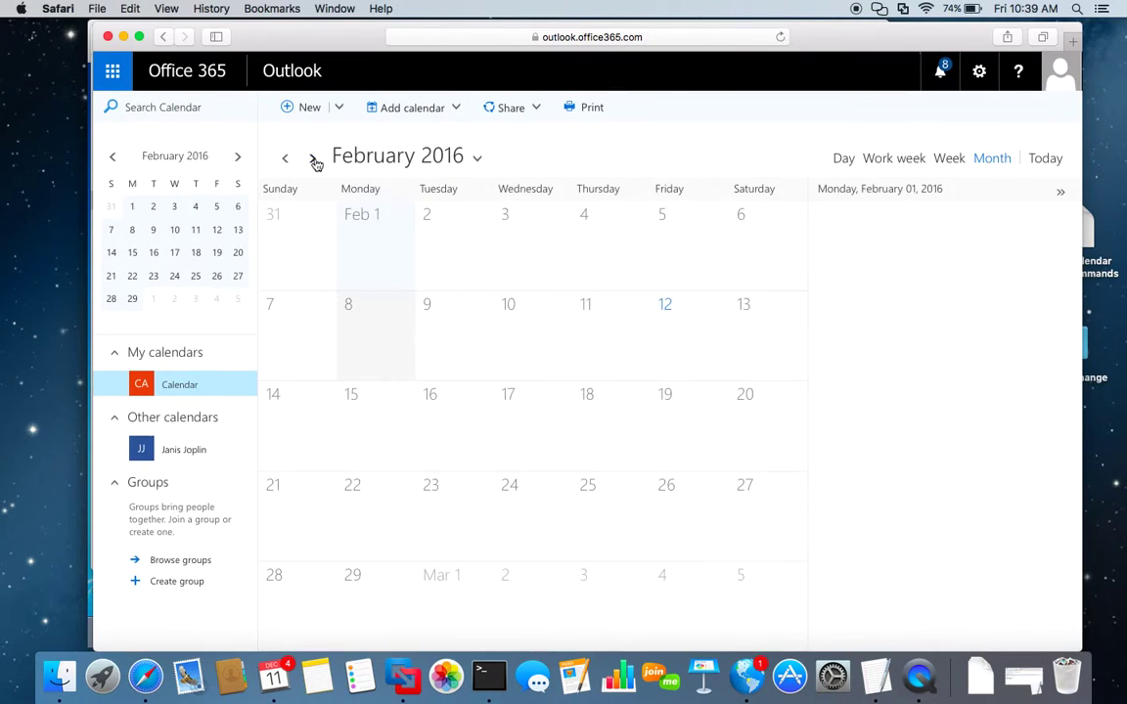
click(313, 159)
click(313, 158)
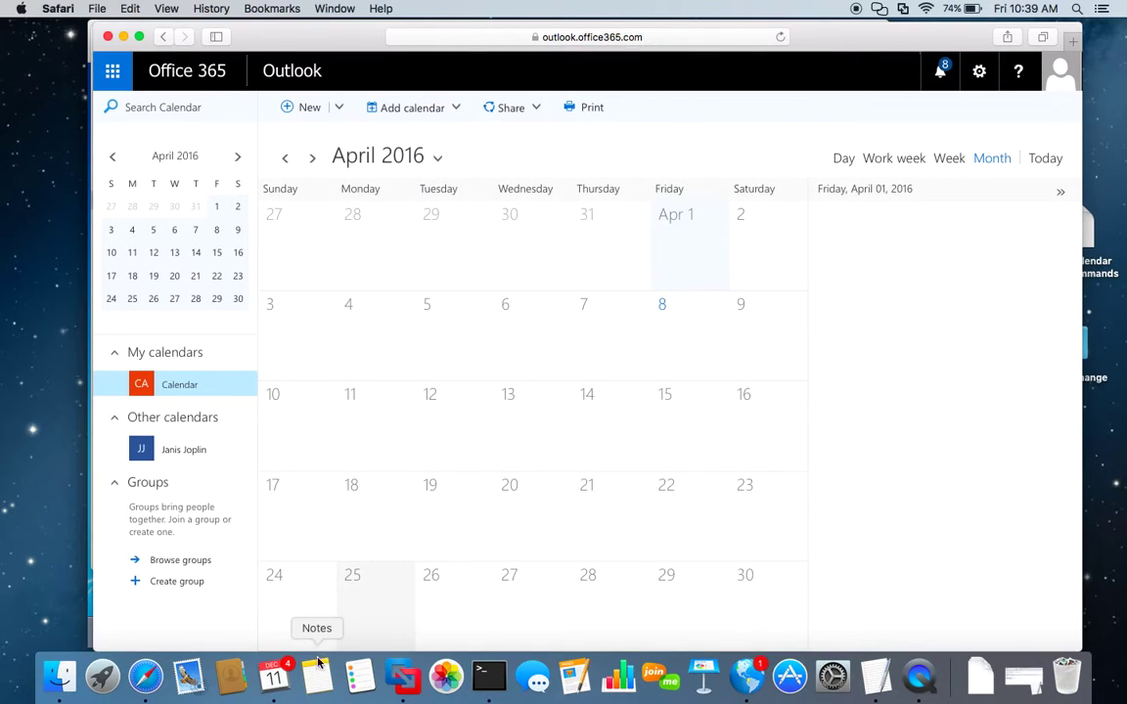
Switch to suACalReader in VMware Fusion and run the meetings and appointments insertion, deleting the existing guest response entries
click(405, 675)
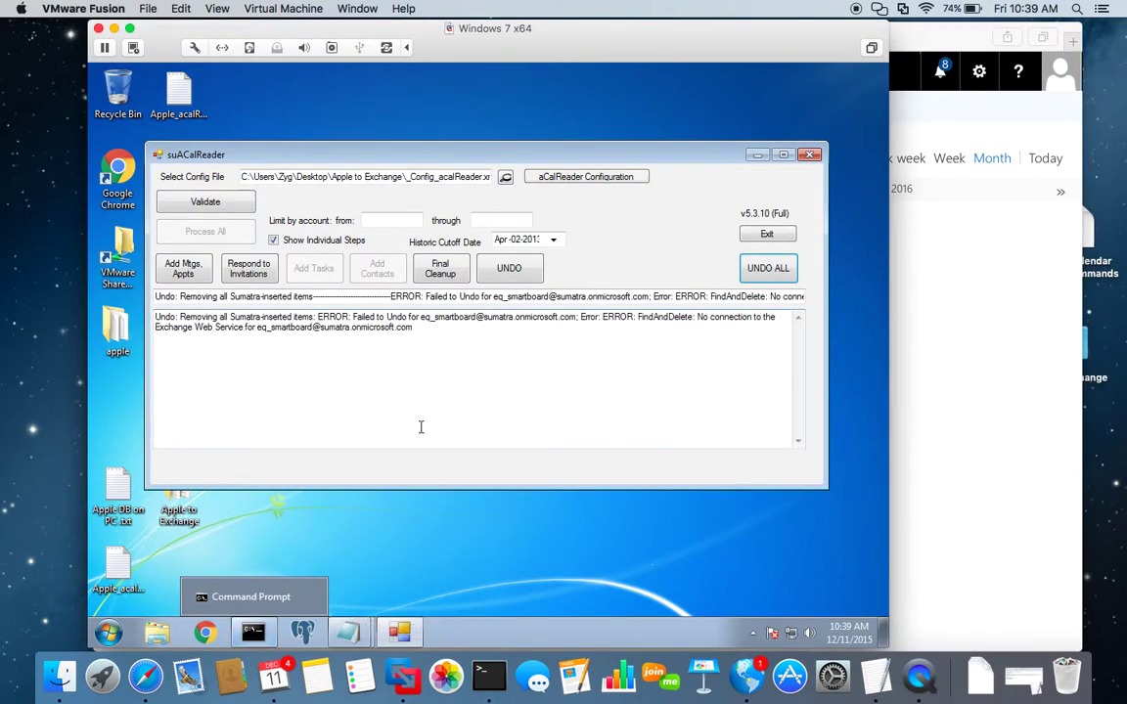
click(193, 272)
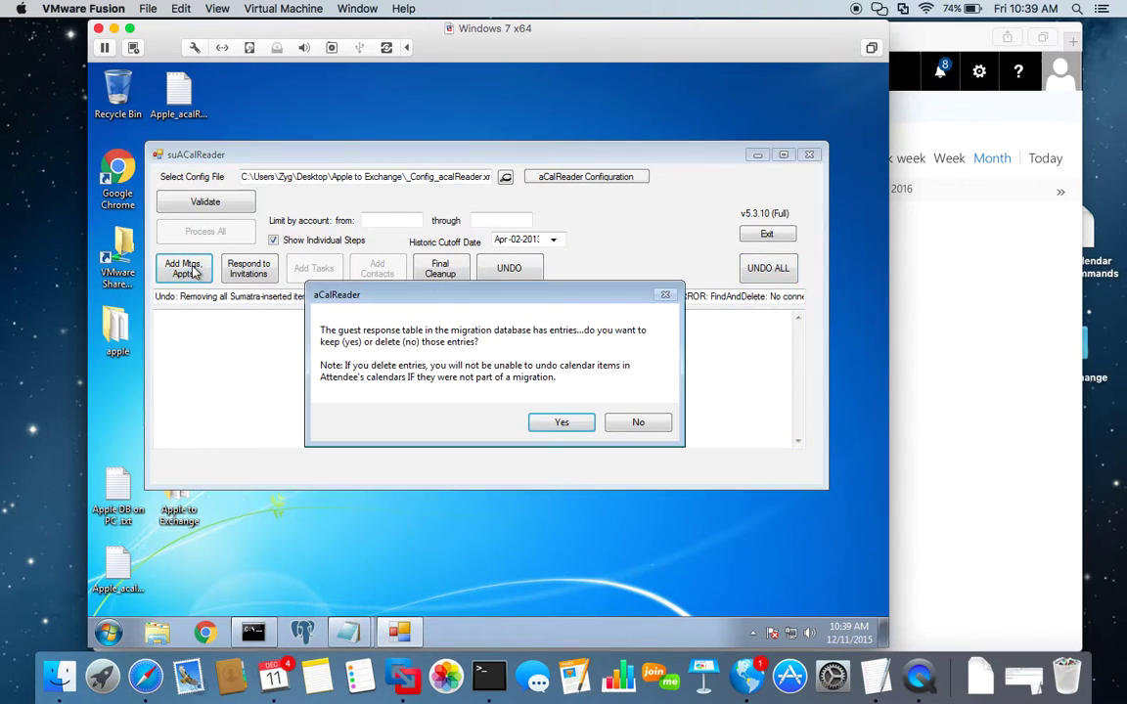
click(626, 423)
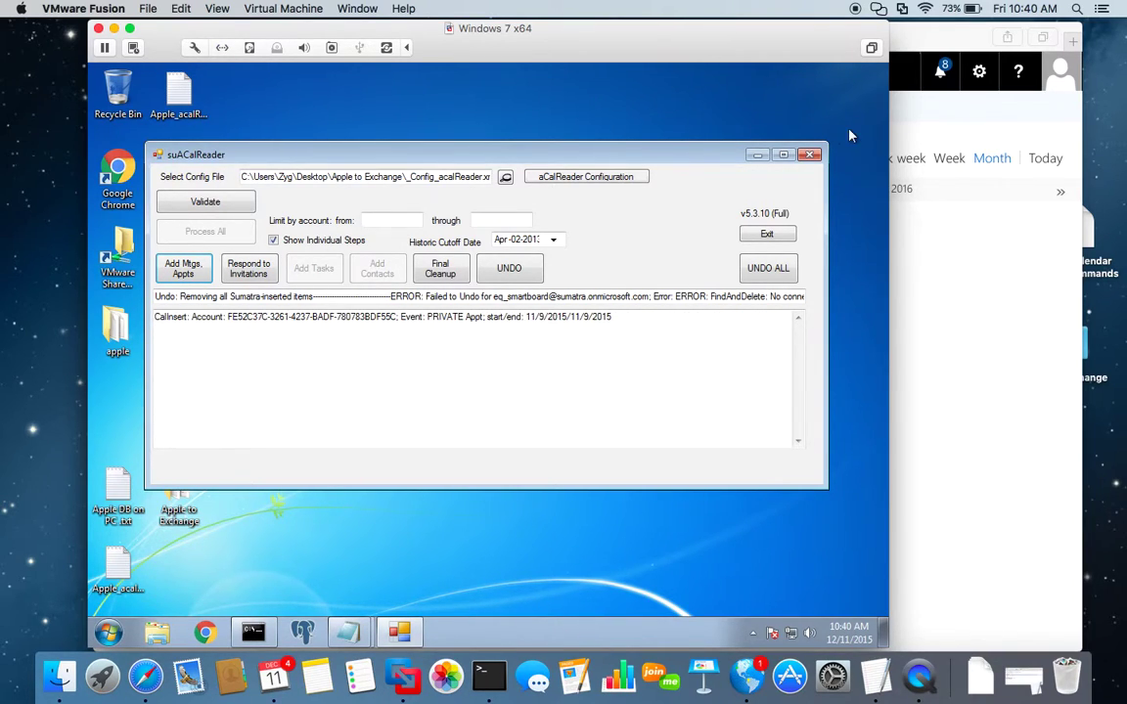
Switch to the Outlook calendar and examine months between December 2015 and July 2016 for inserted items, also checking the suACalReader log
click(957, 127)
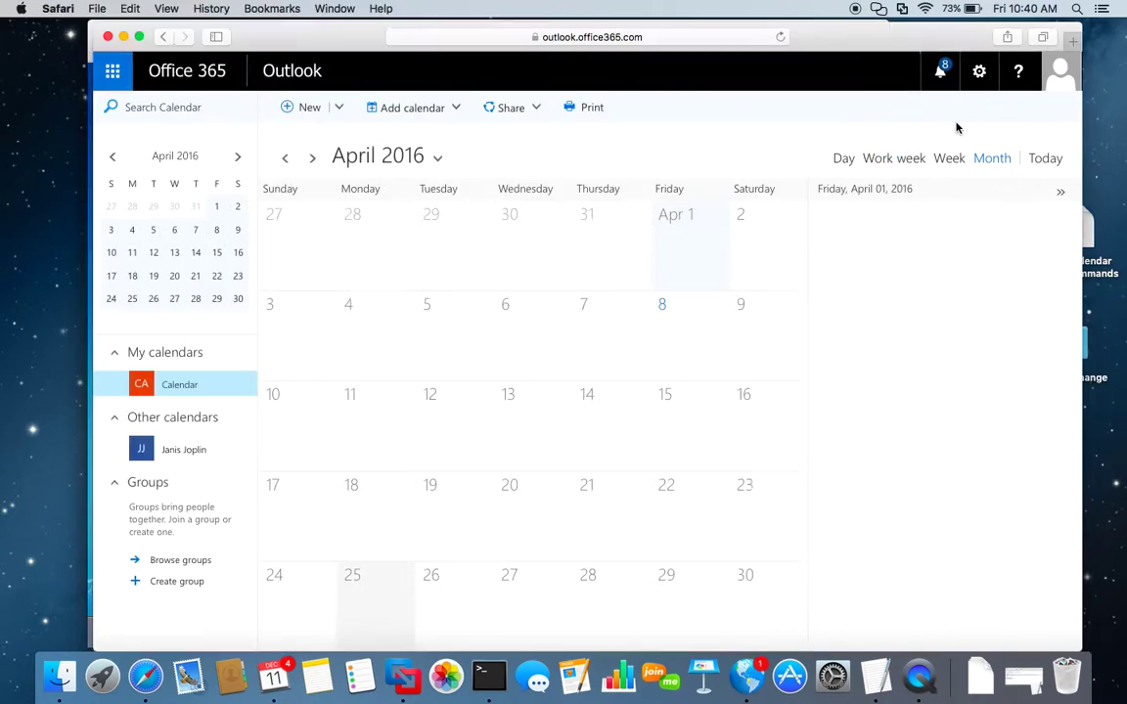
click(313, 159)
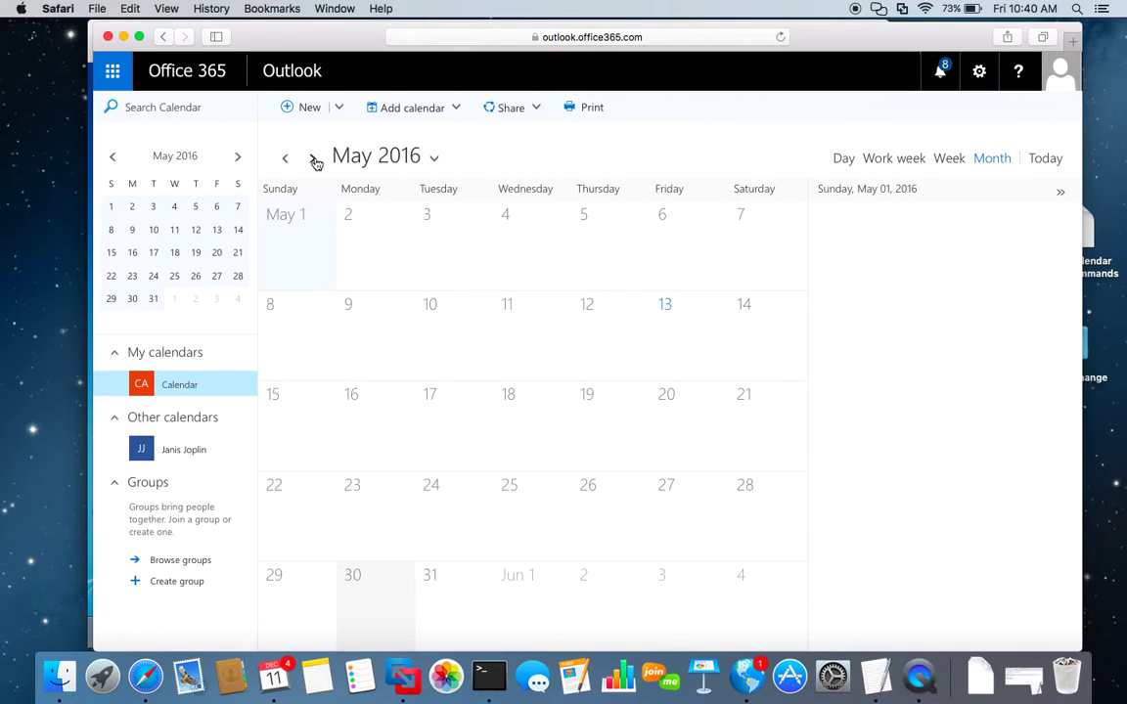
click(314, 160)
click(314, 159)
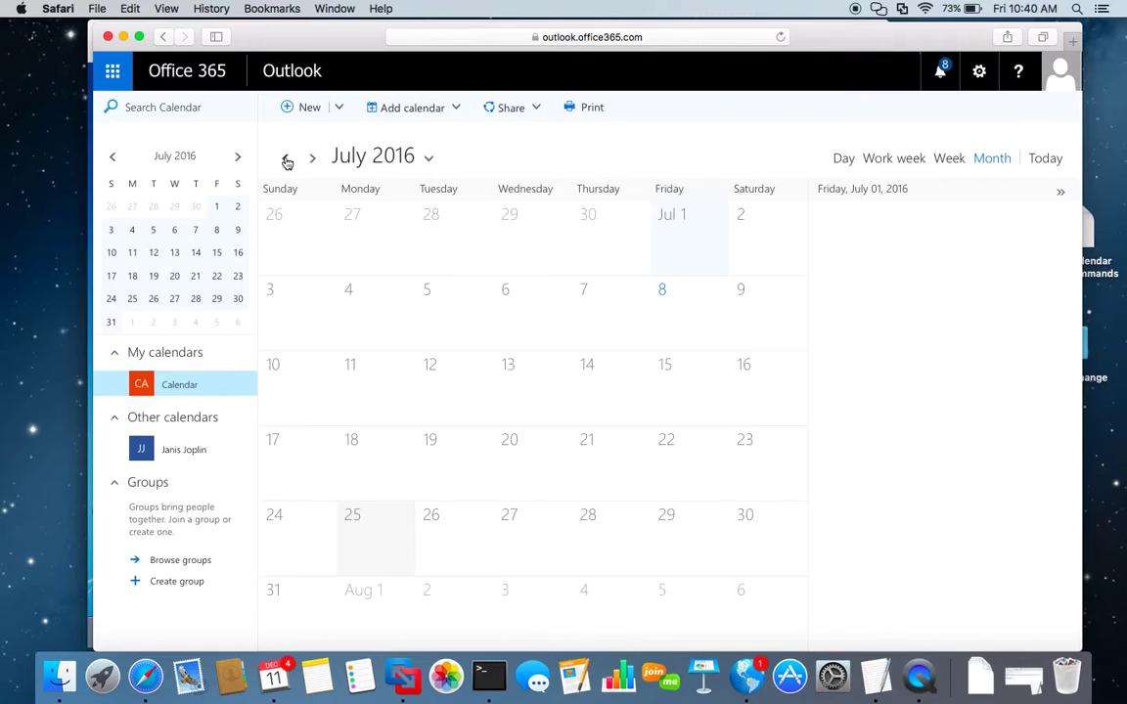
click(284, 160)
click(286, 160)
click(286, 161)
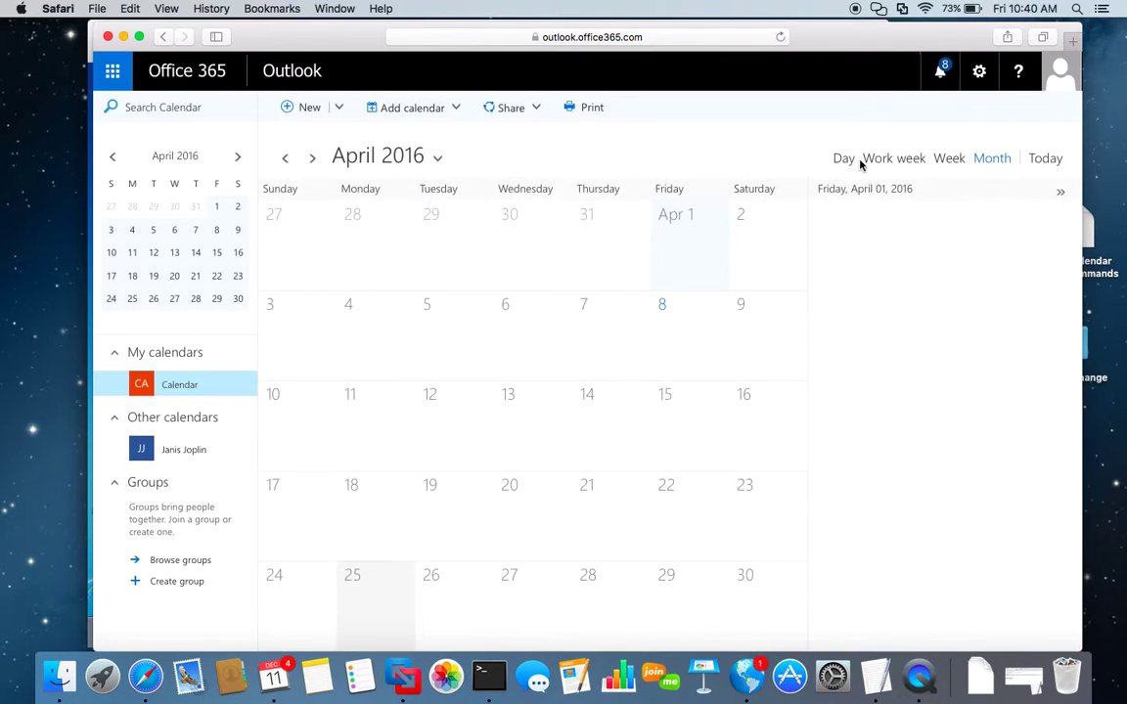
click(1044, 161)
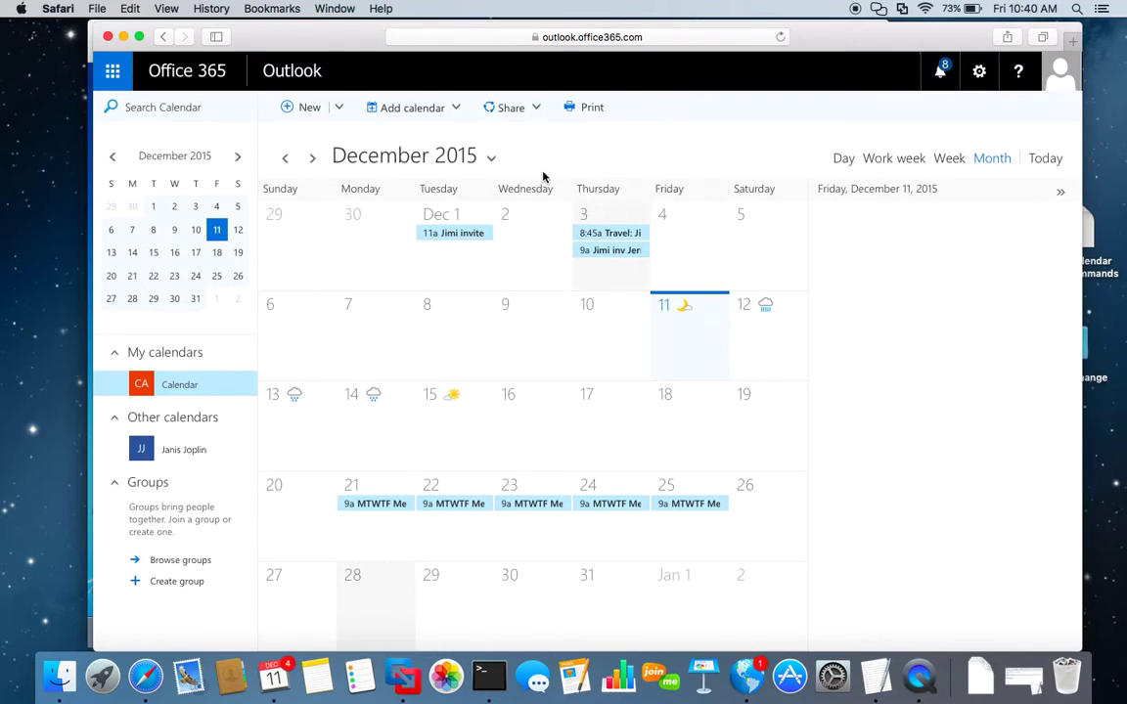
click(314, 160)
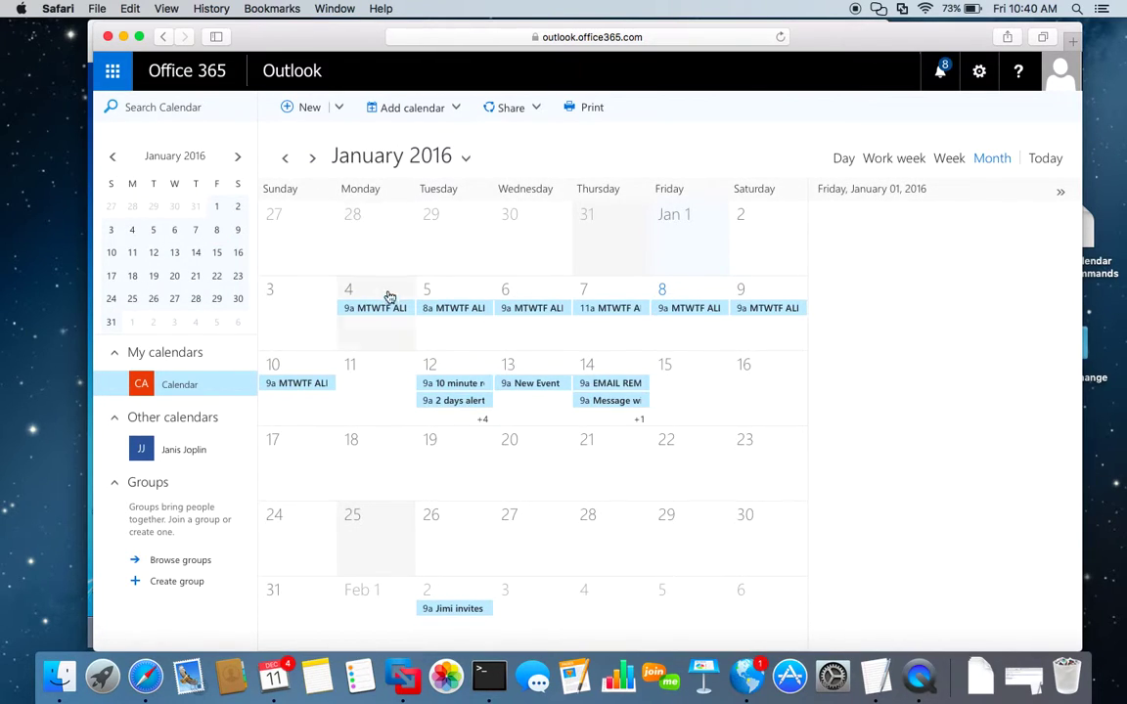
click(285, 161)
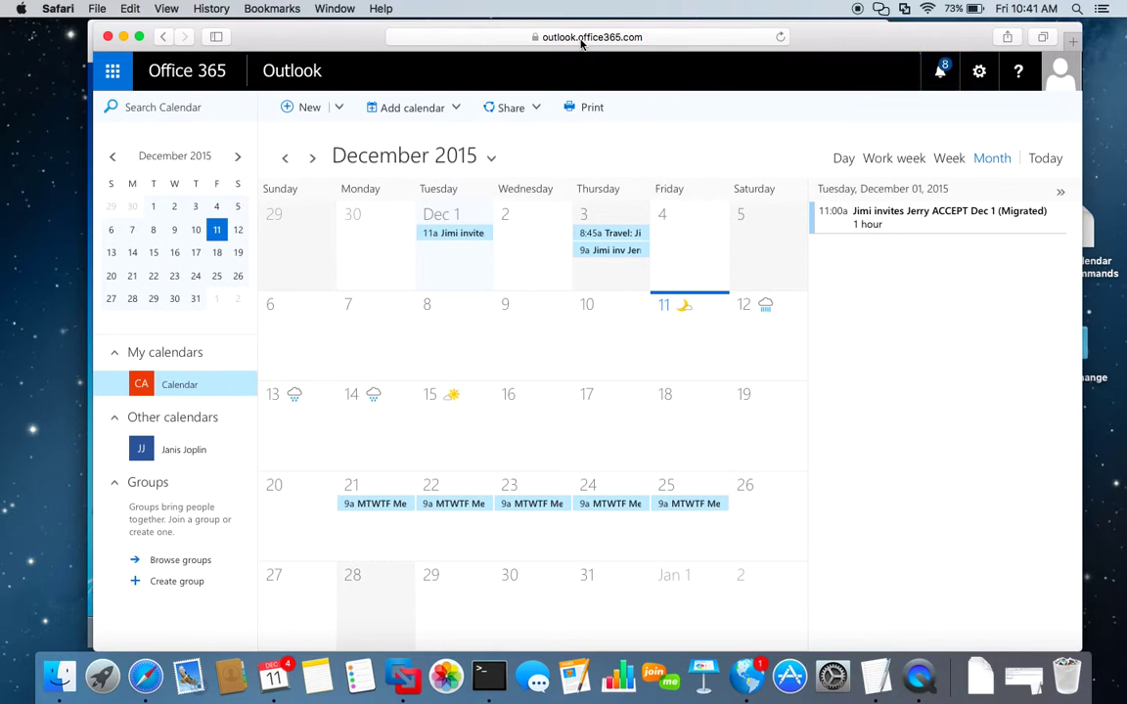
click(407, 685)
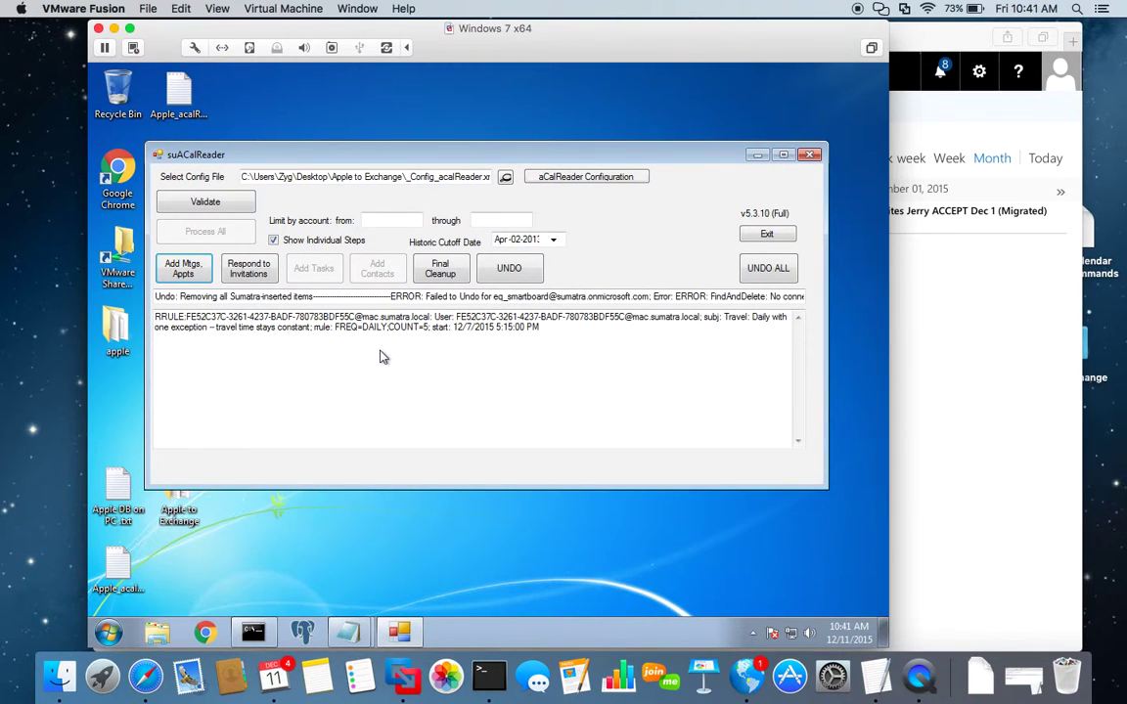
click(936, 345)
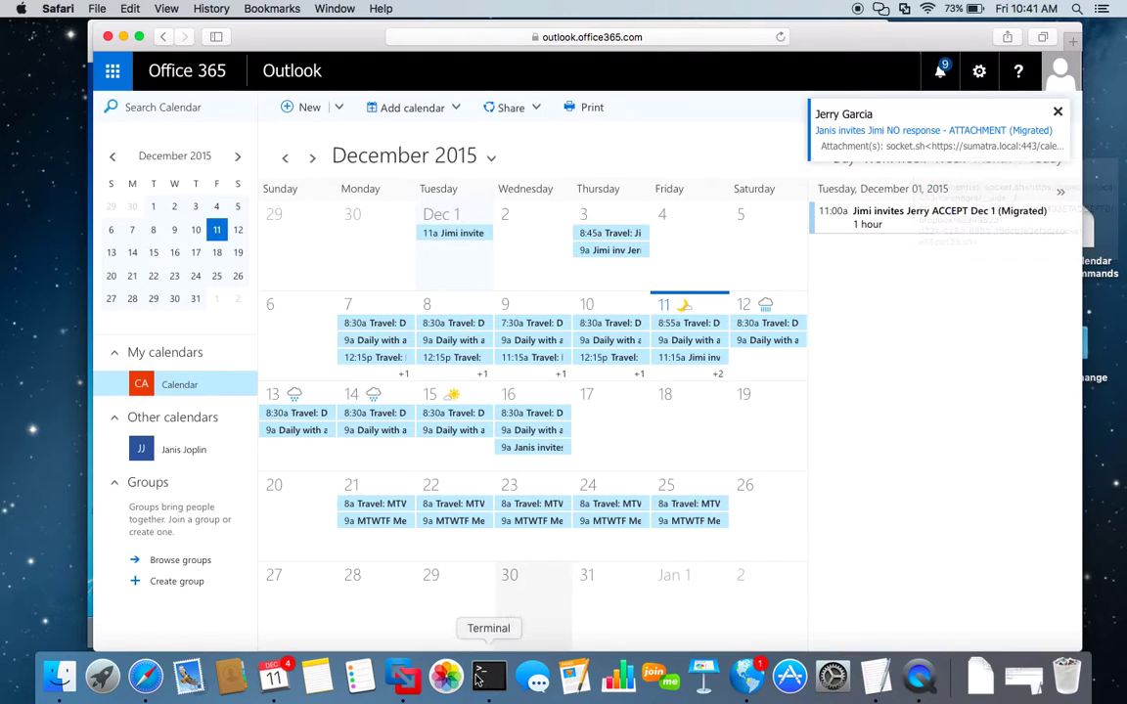
Return to suACalReader in VMware Fusion, dismiss the insertion's completion message and run Respond to Invitations
click(402, 674)
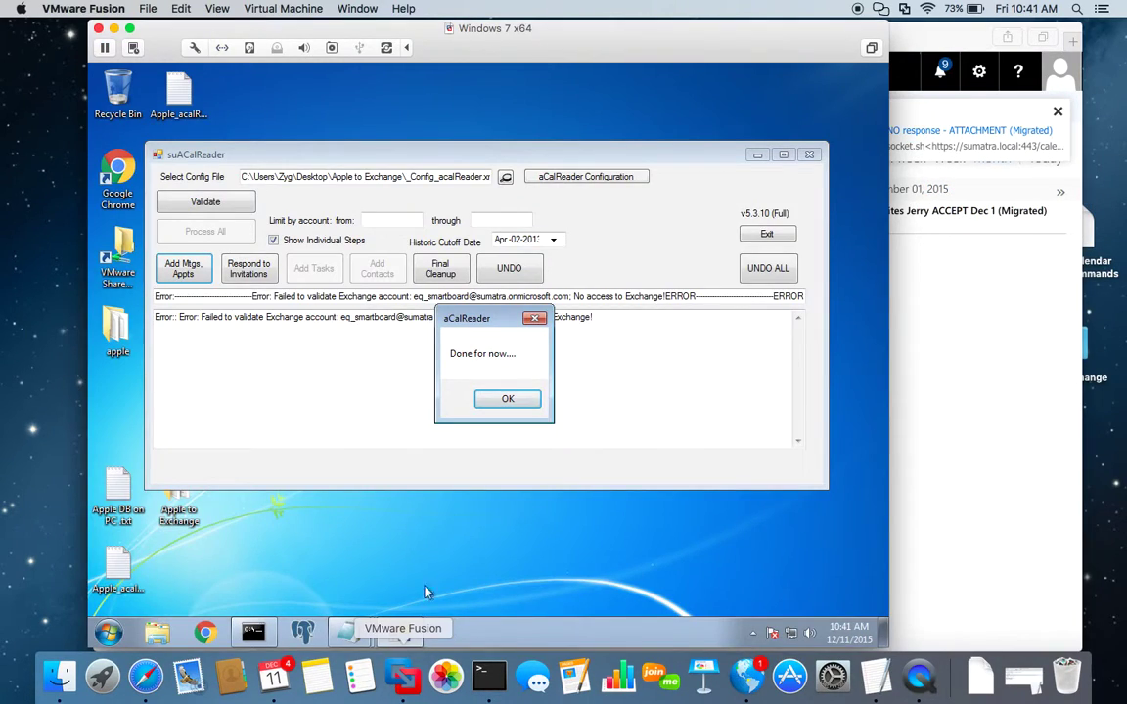
click(507, 399)
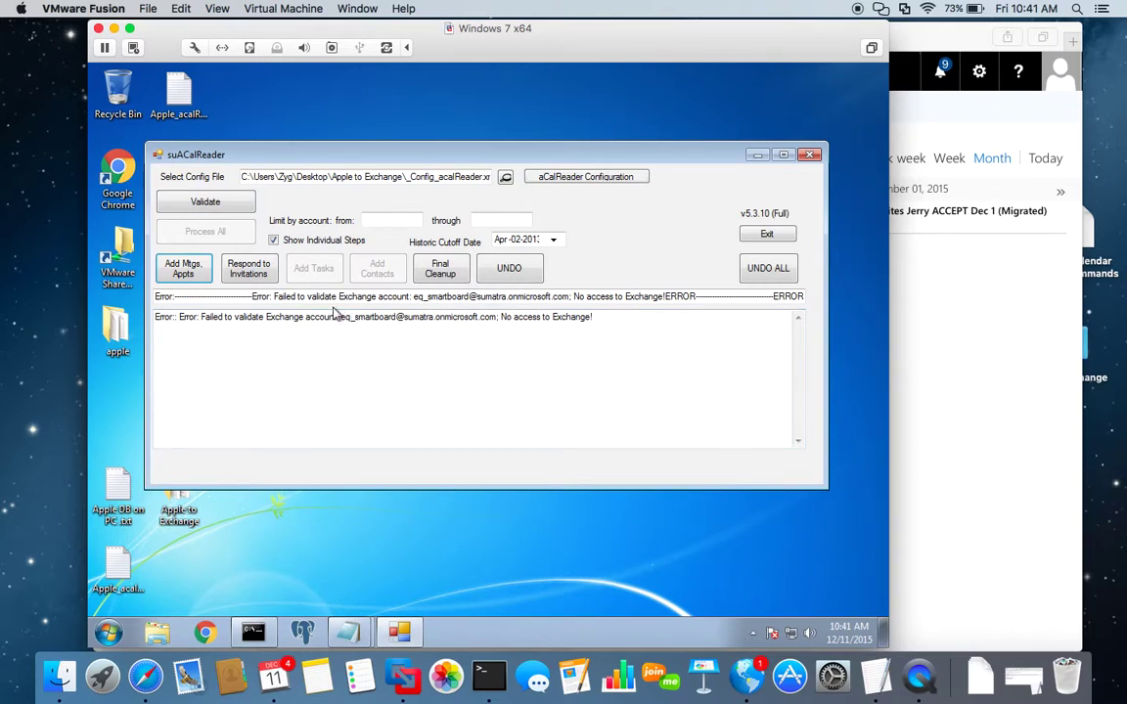
click(256, 274)
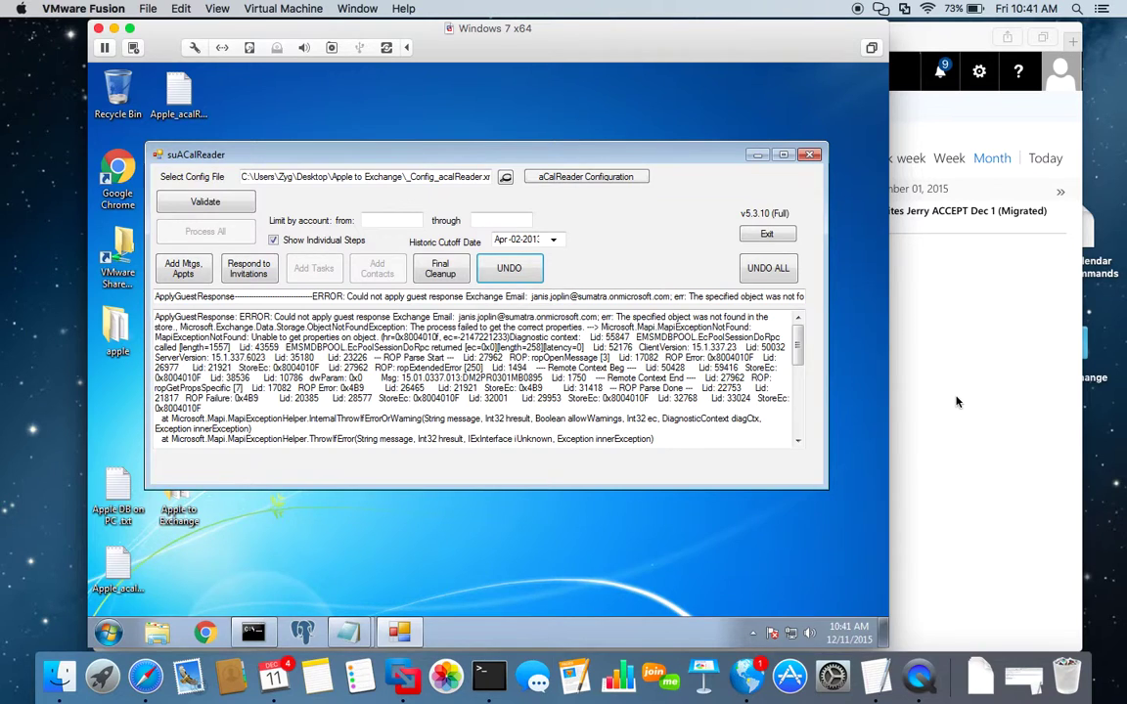
Switch to the Outlook calendar, open the migrated 11:15 AM meeting on December 11 and examine its details and attendee response
click(957, 401)
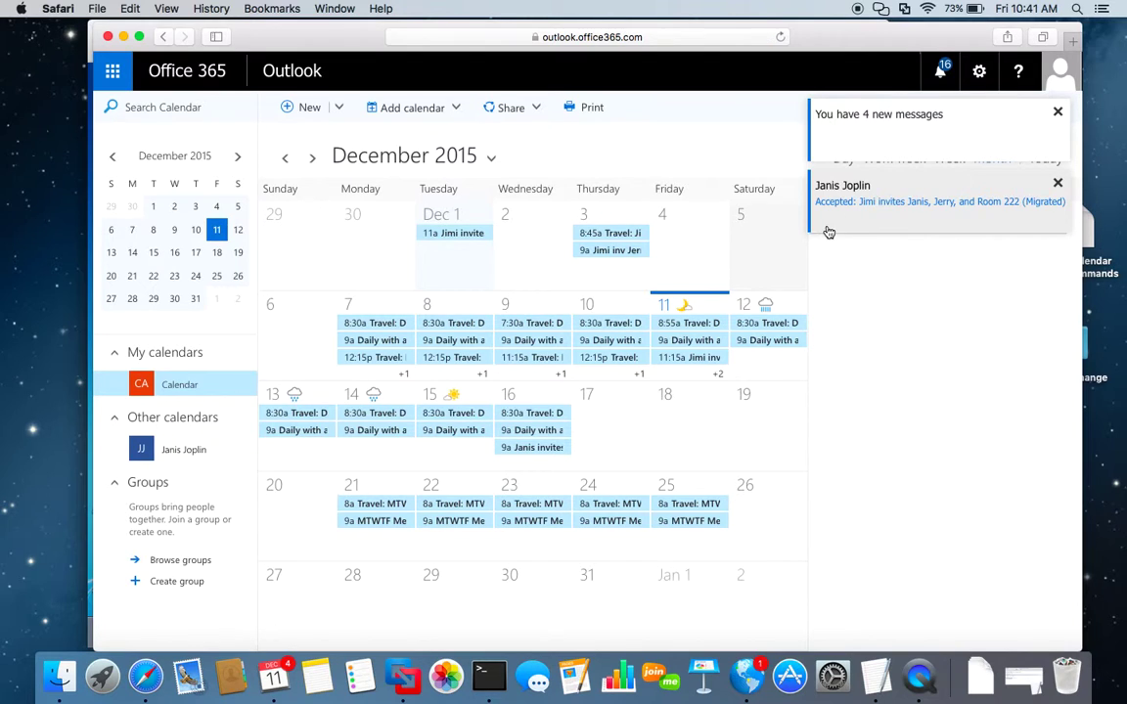
click(710, 358)
double_click(710, 360)
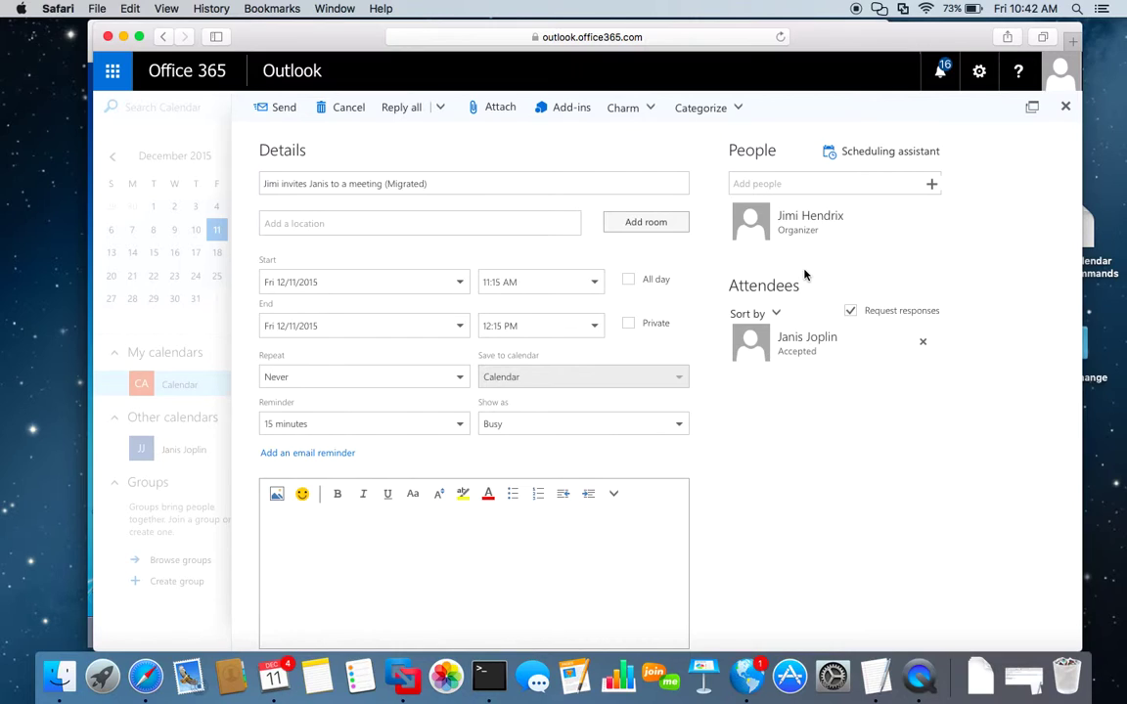
click(1069, 106)
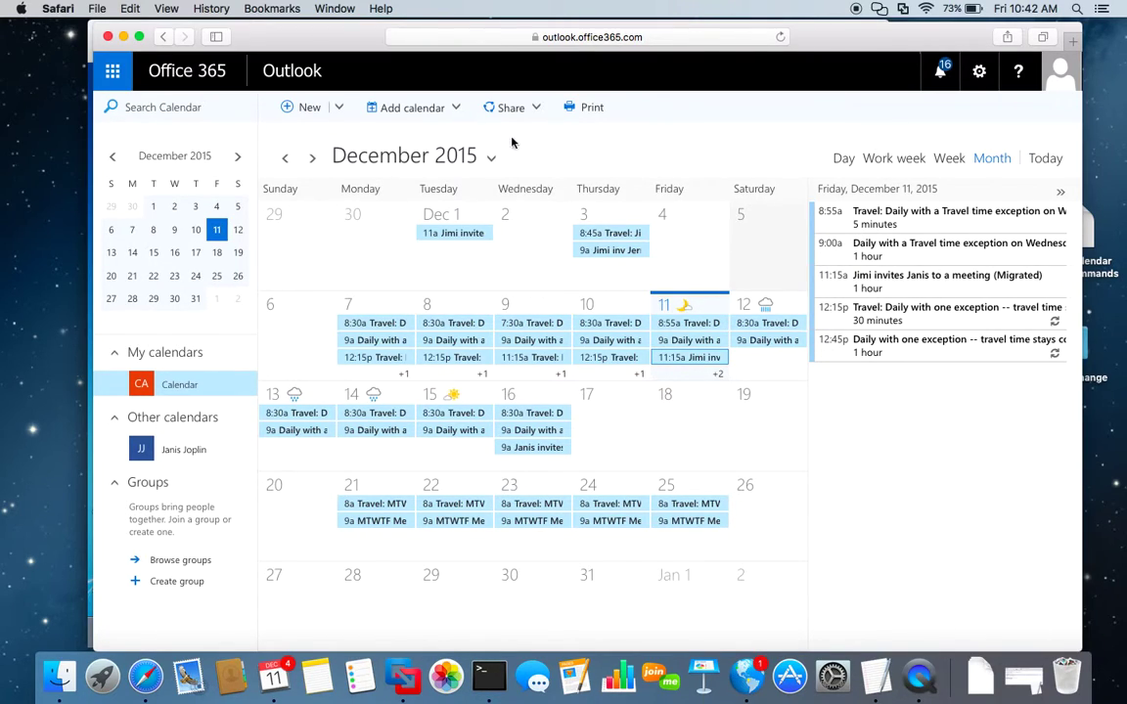
Examine the migrated calendar items month by month from December 2015 to May 2016, and return to December 2015
click(312, 161)
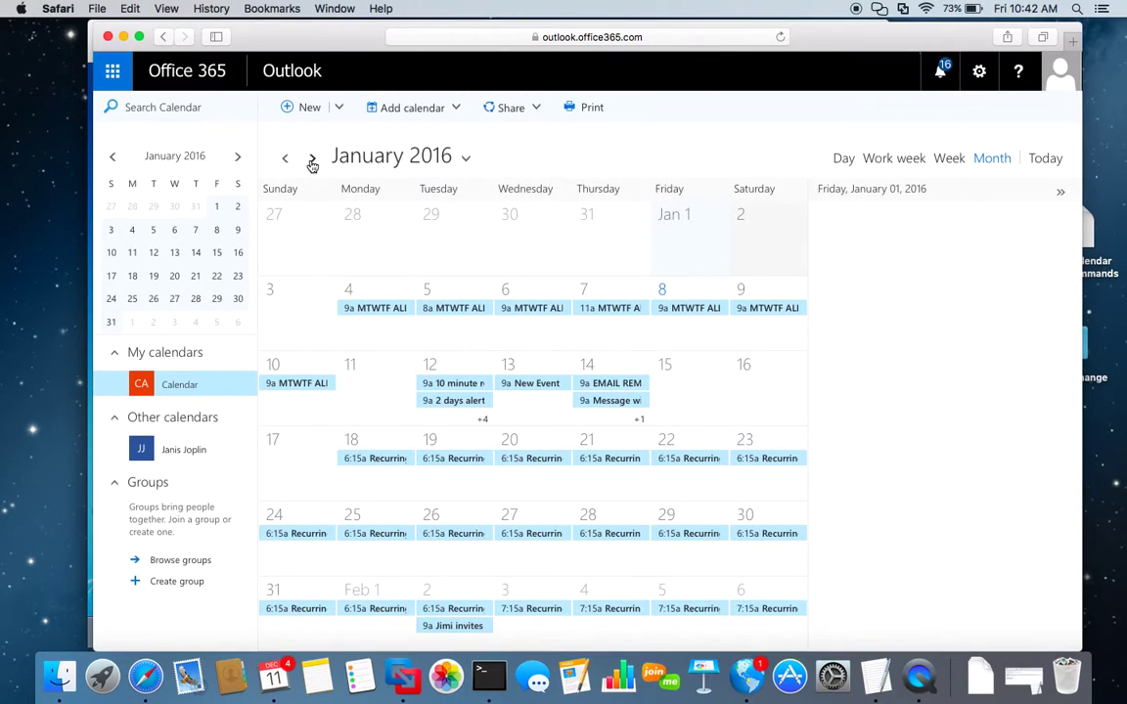
click(312, 163)
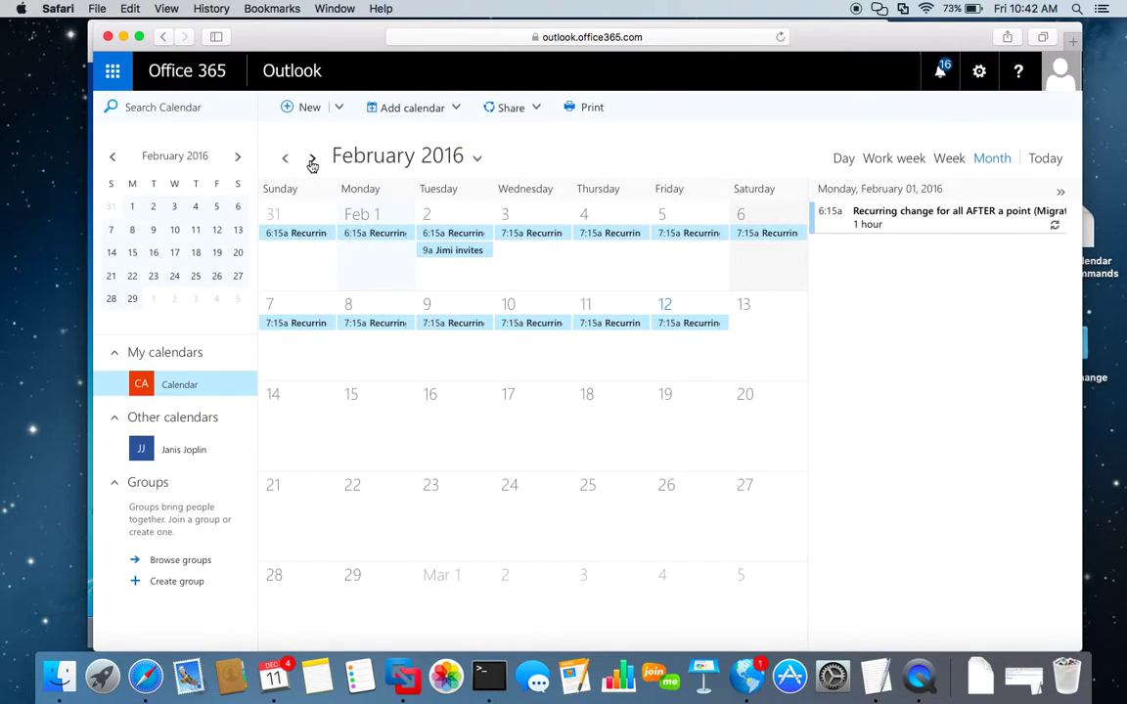
click(312, 162)
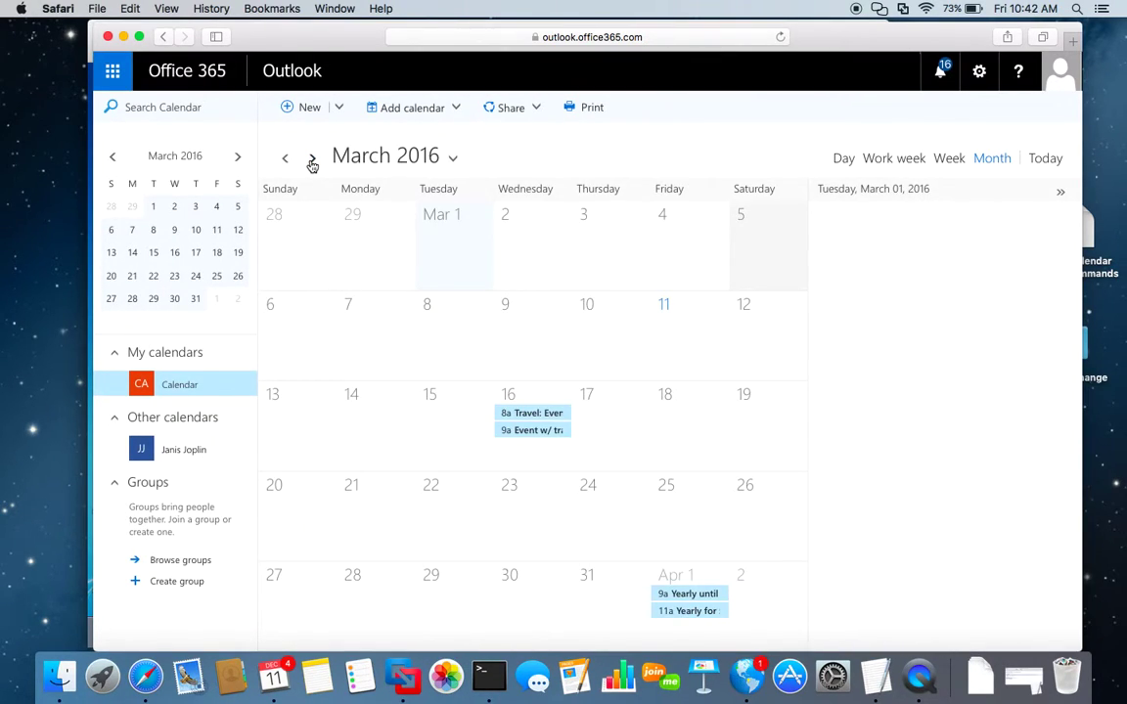
click(312, 162)
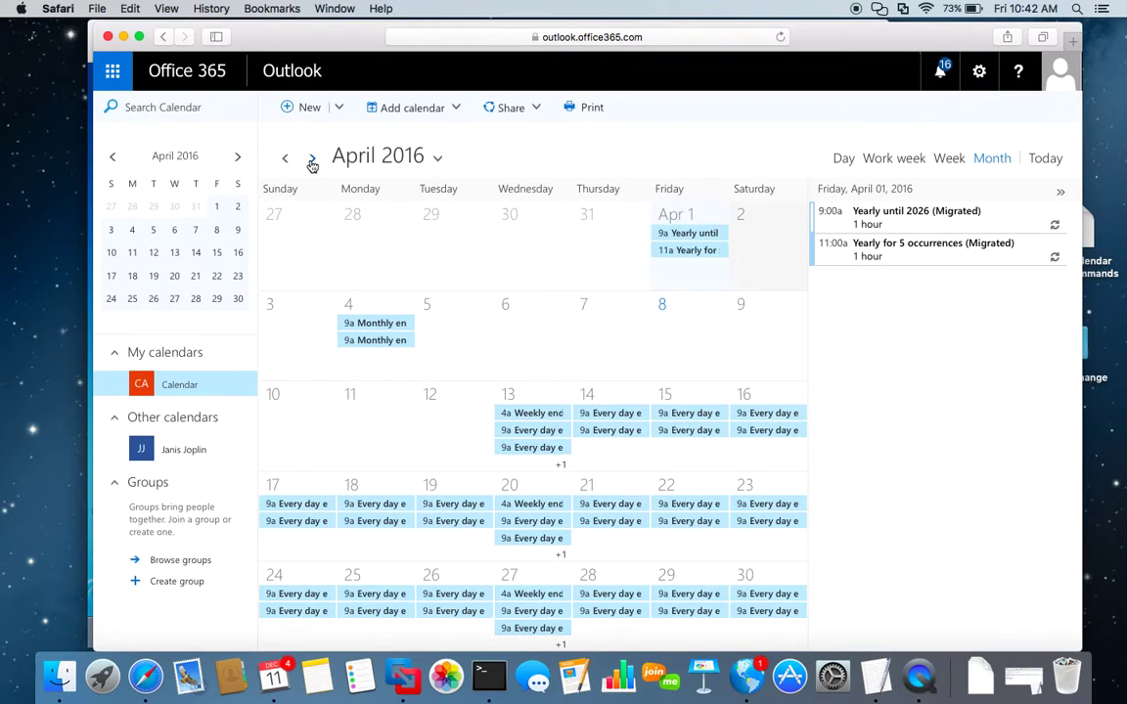
click(312, 162)
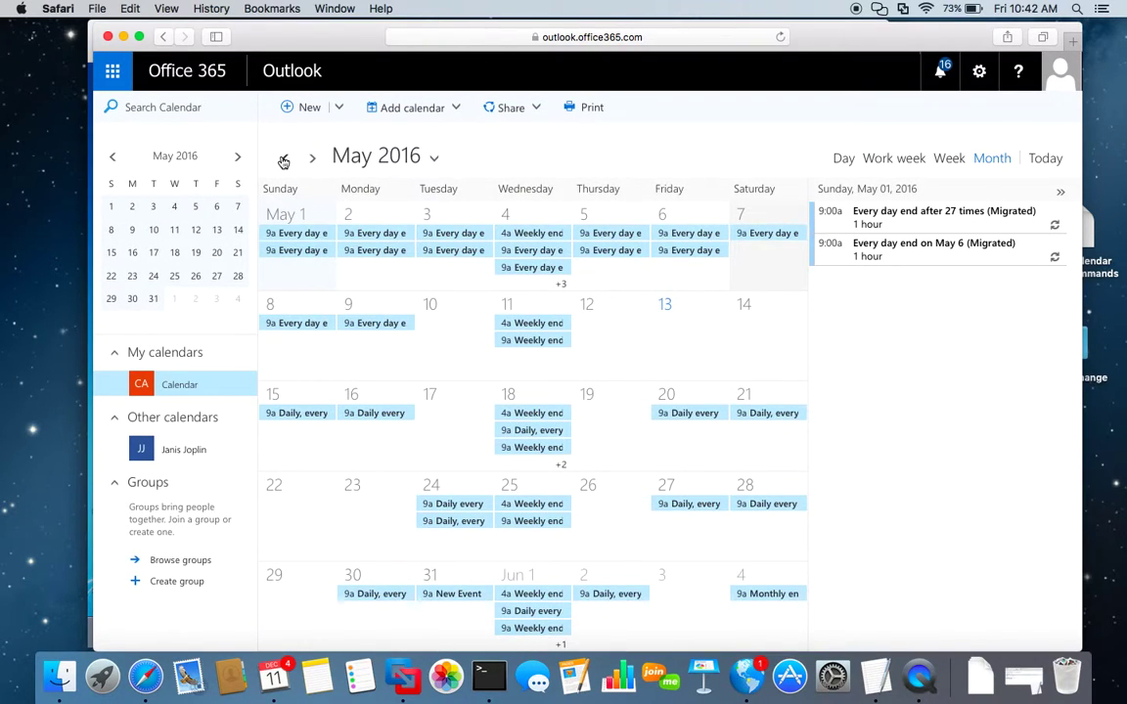
click(284, 162)
click(283, 163)
click(284, 163)
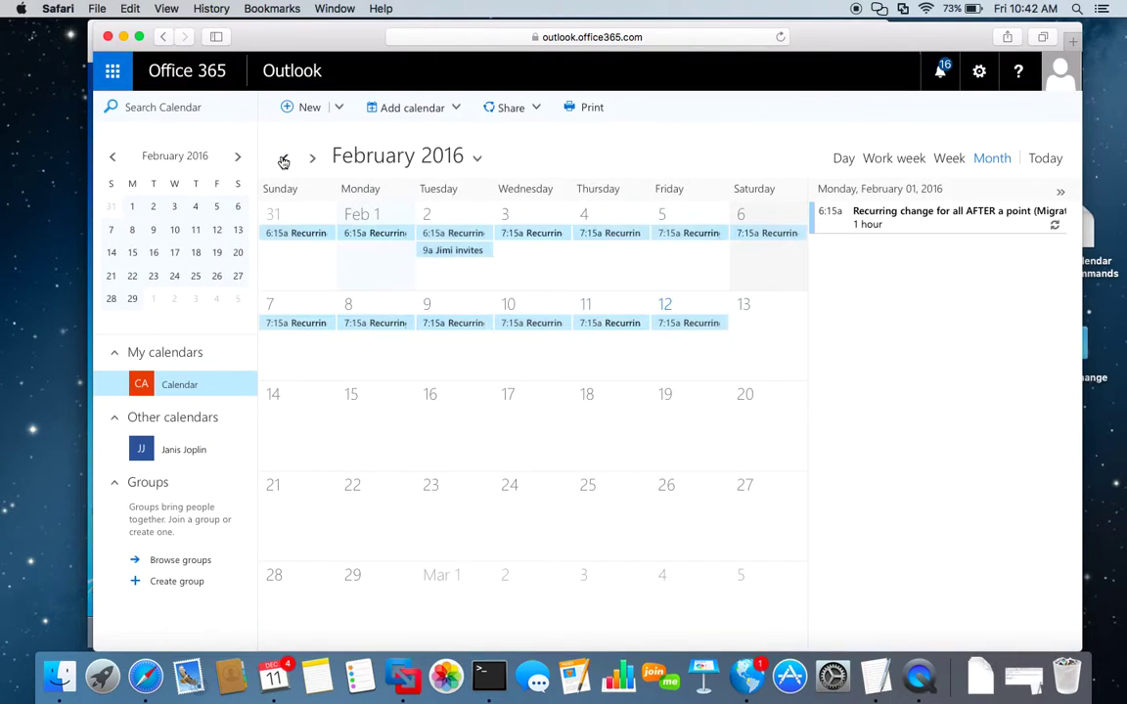
click(284, 162)
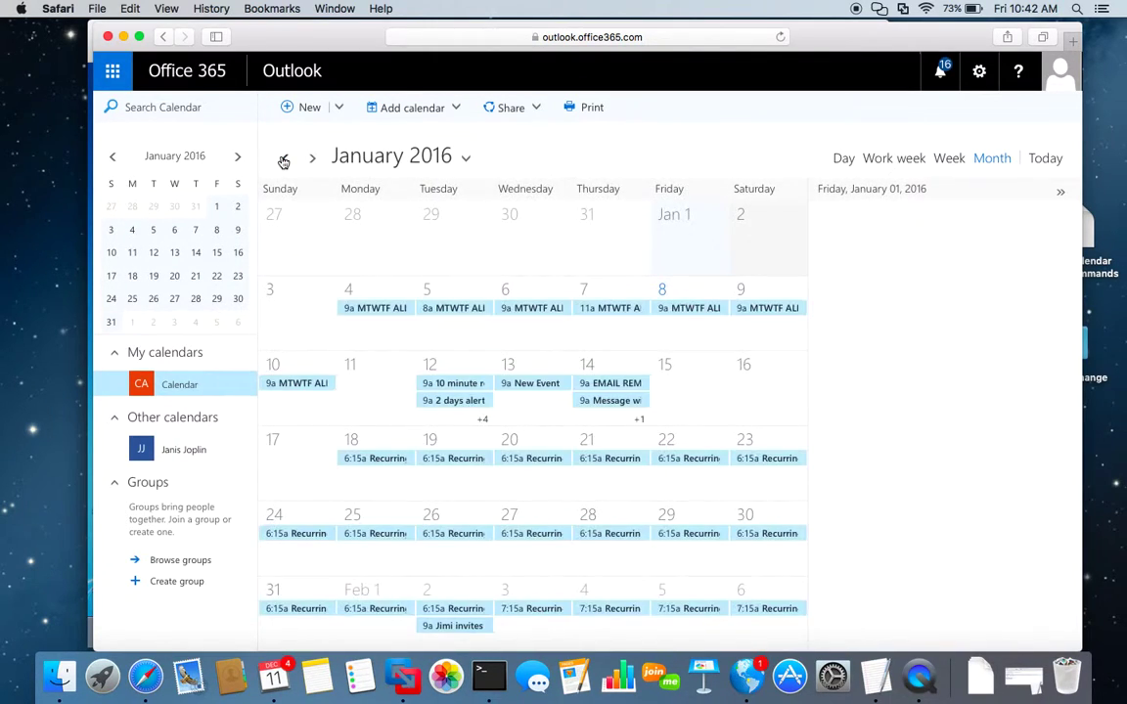
click(283, 163)
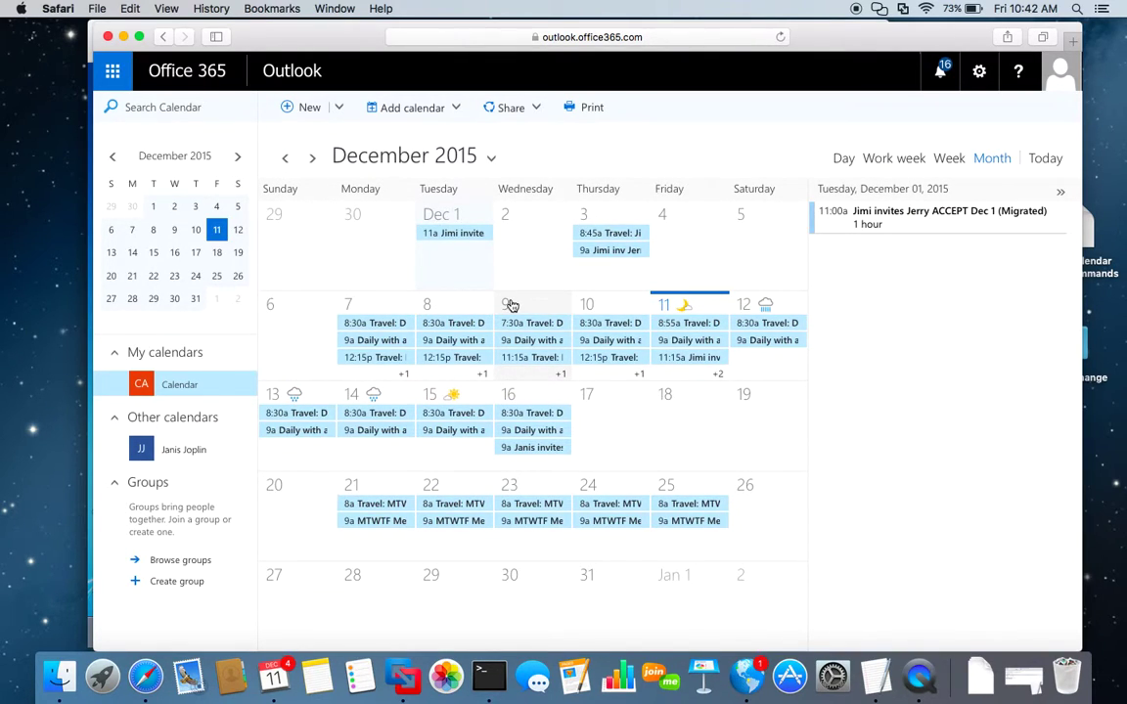
Switch to suACalReader in VMware Fusion, dismiss the completion message and run UNDO ALL on the migrated items
click(413, 673)
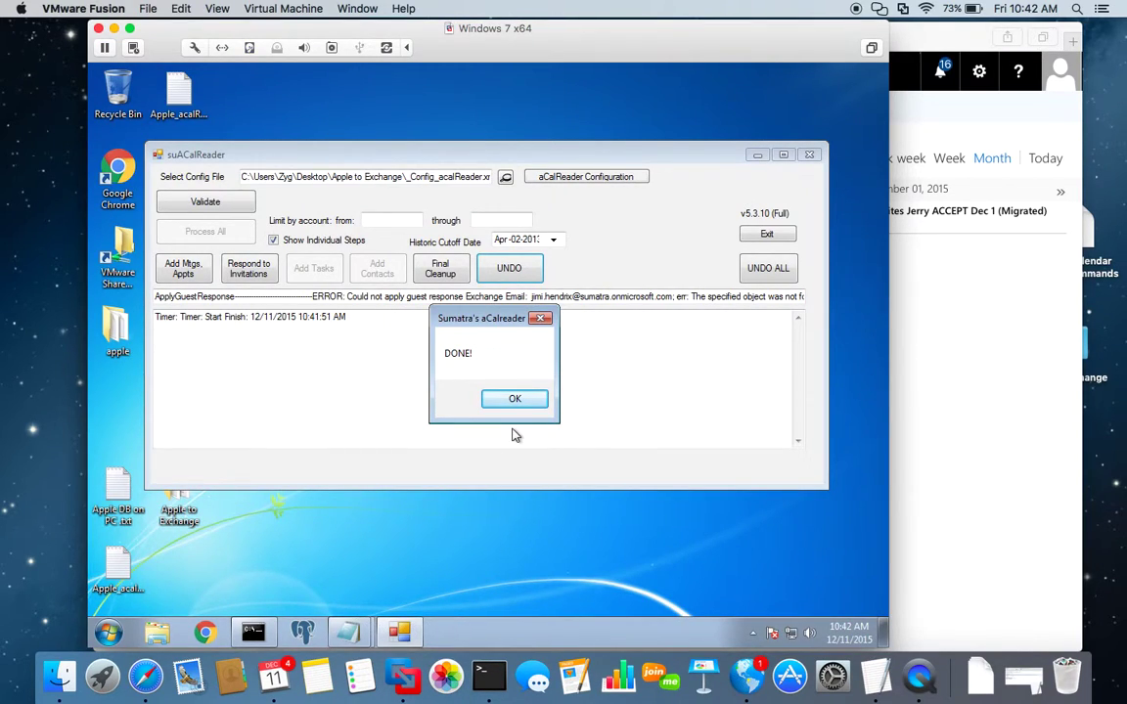
click(514, 399)
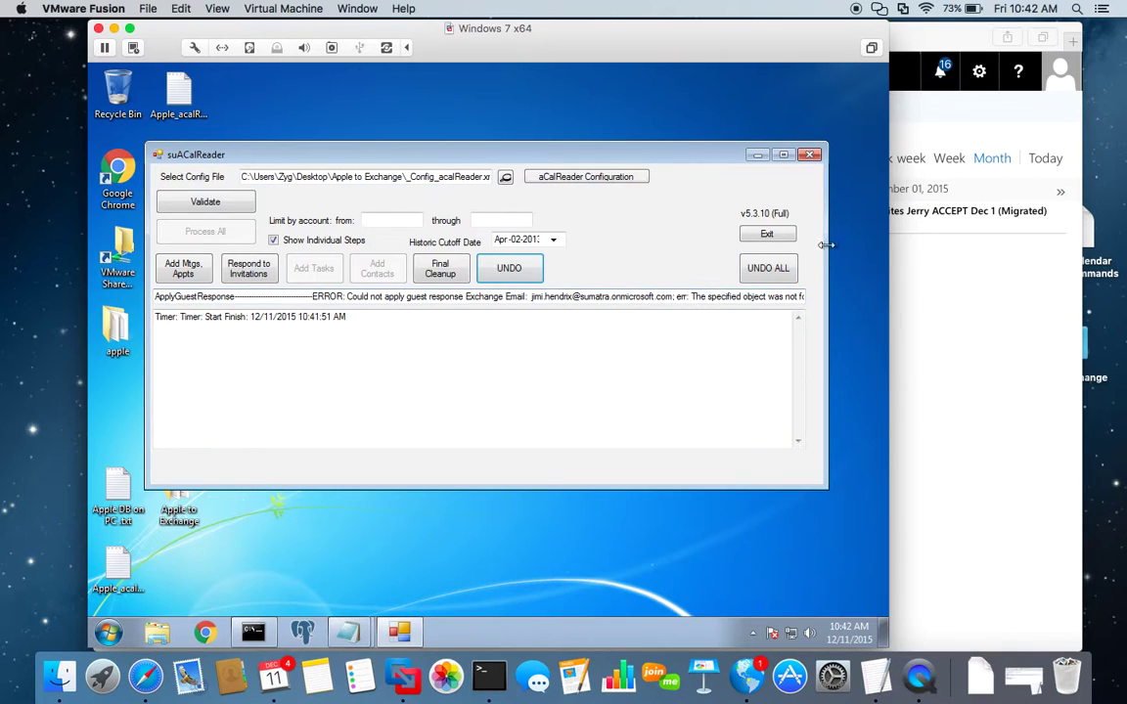
click(766, 268)
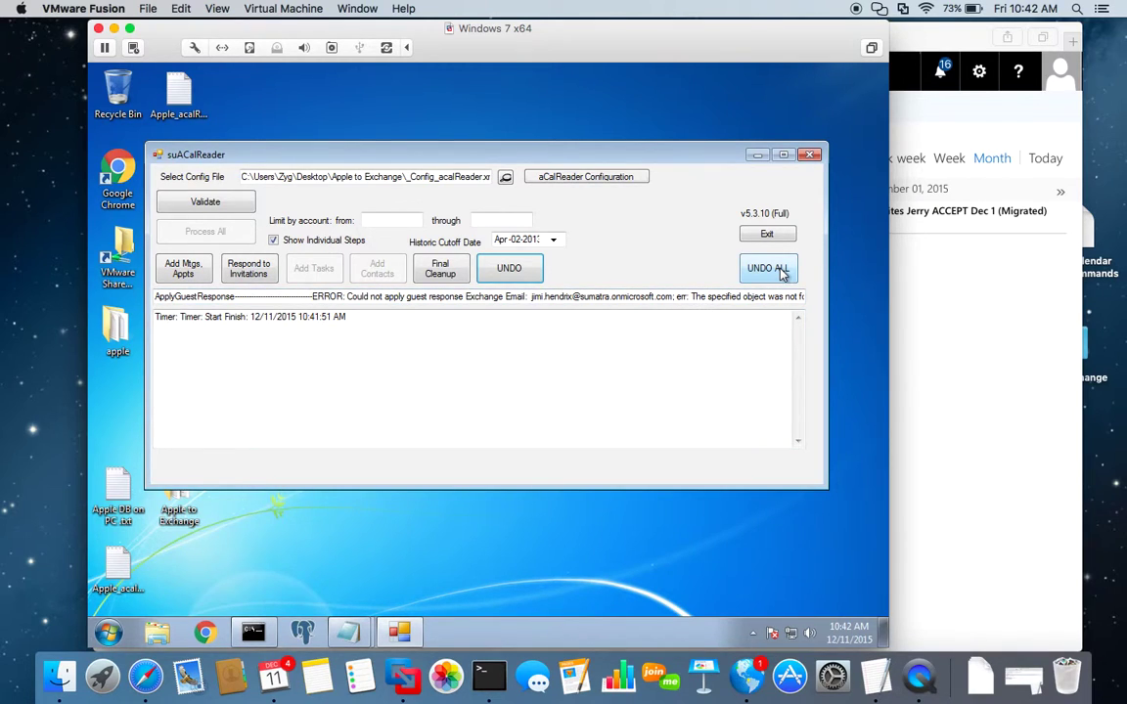
Switch to the Outlook calendar and check November 2015 through January 2016 for removal of the migrated items
click(930, 300)
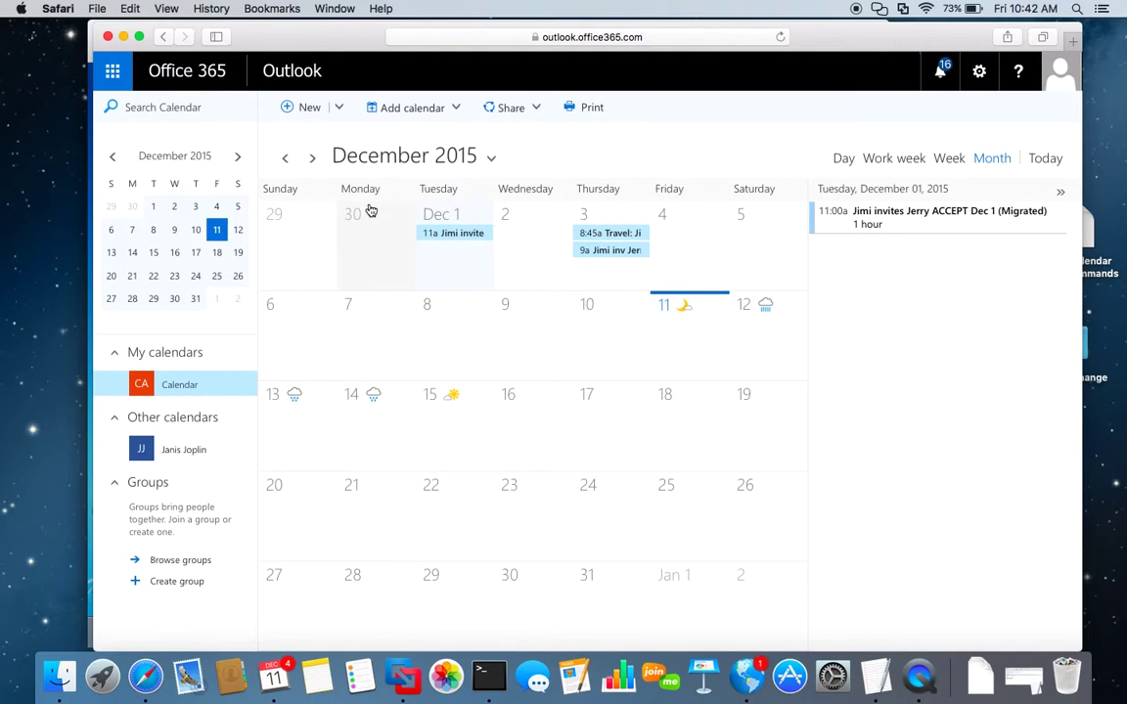
click(313, 160)
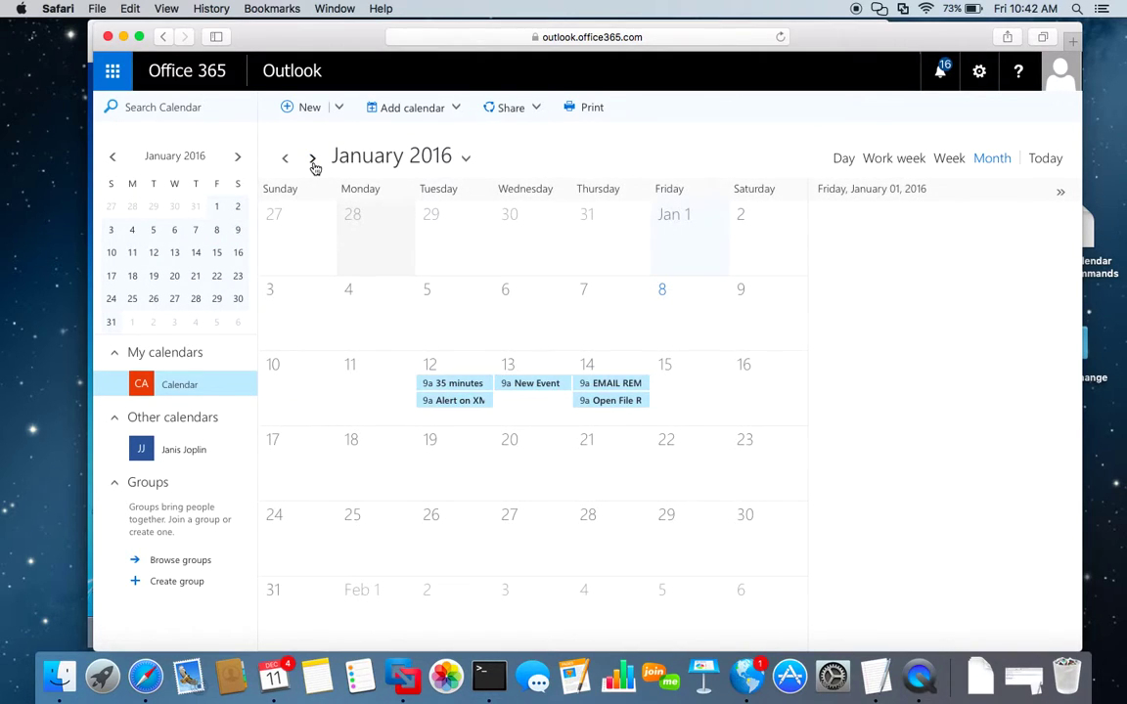
click(286, 159)
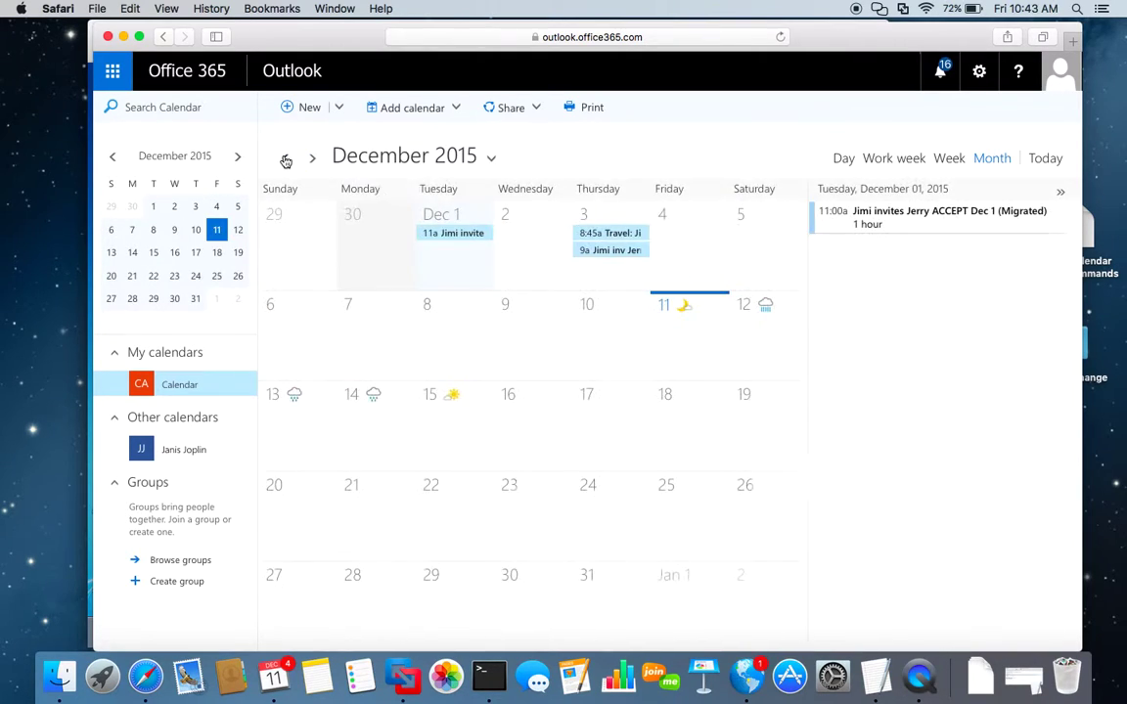
click(285, 160)
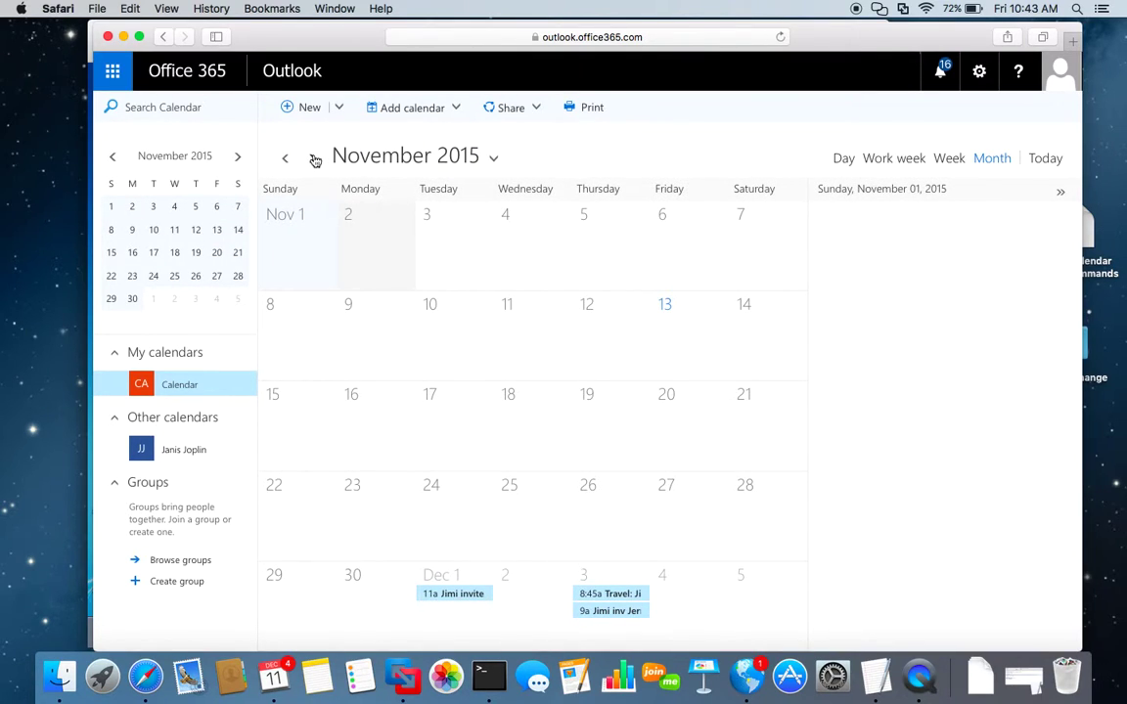
click(315, 159)
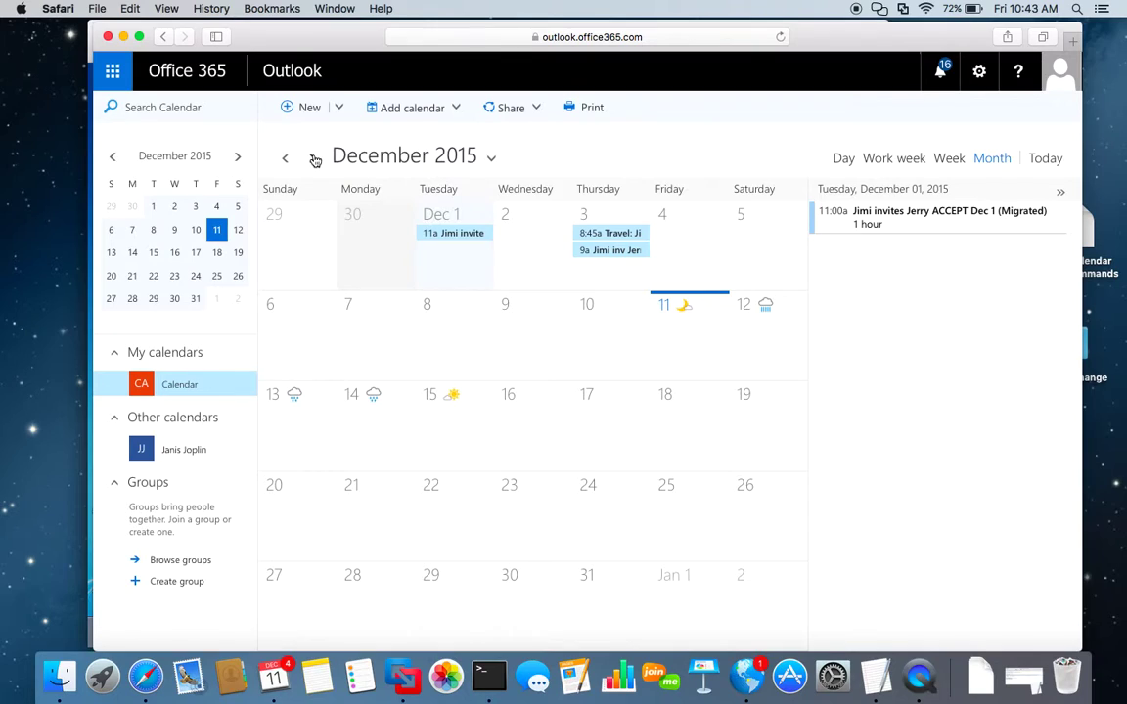
click(315, 160)
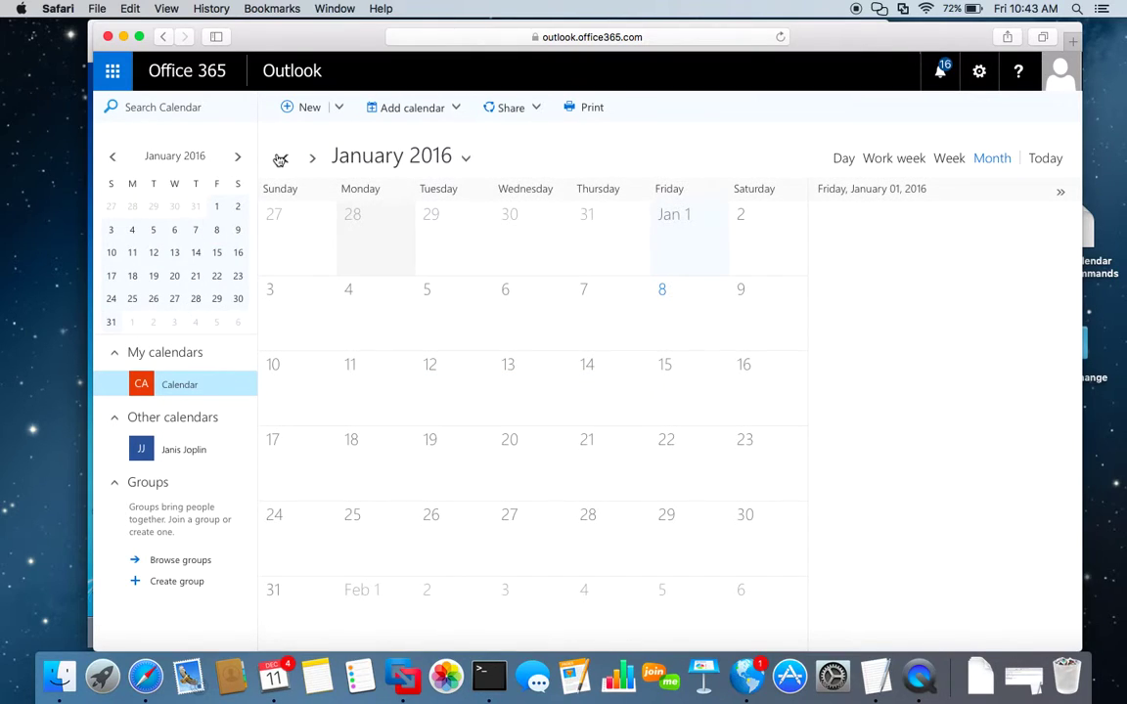
click(285, 163)
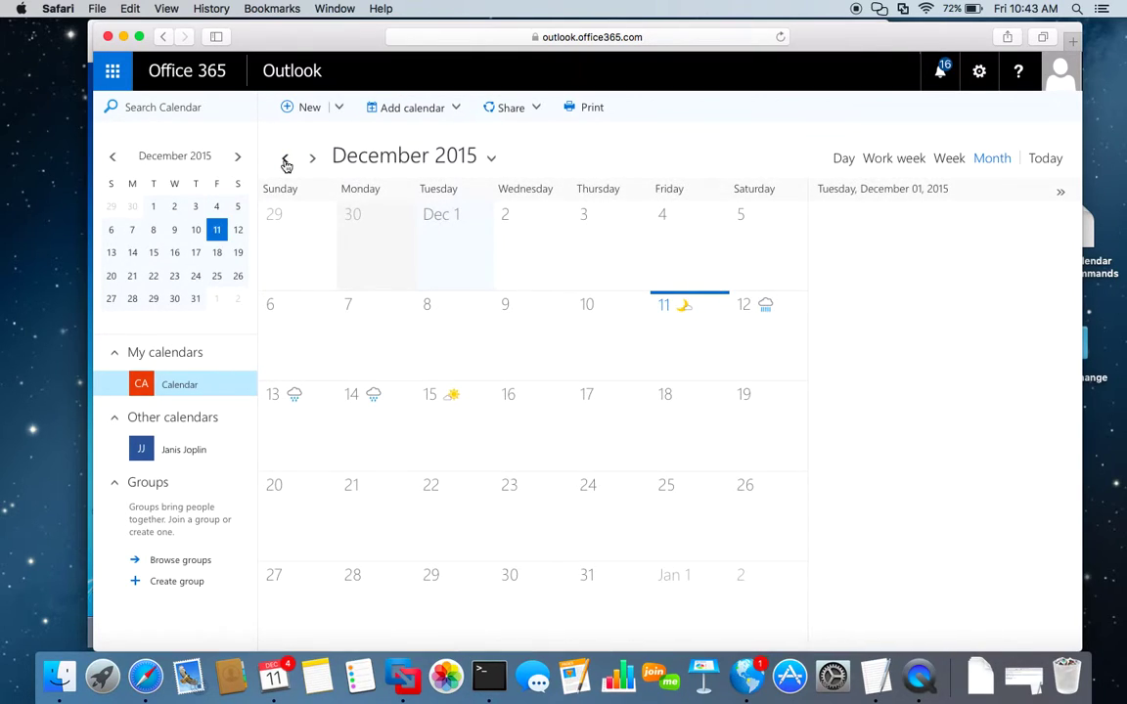